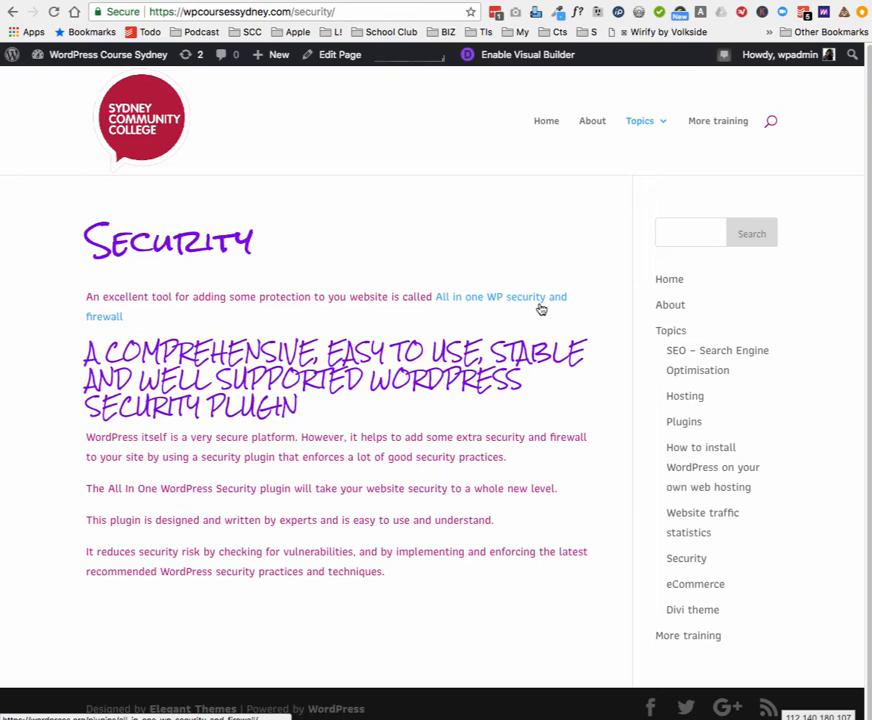
Install and activate the All In One WP Security & Firewall plugin from the WordPress plugin search results.
{"action": "left_click", "coordinate": [655, 2]}
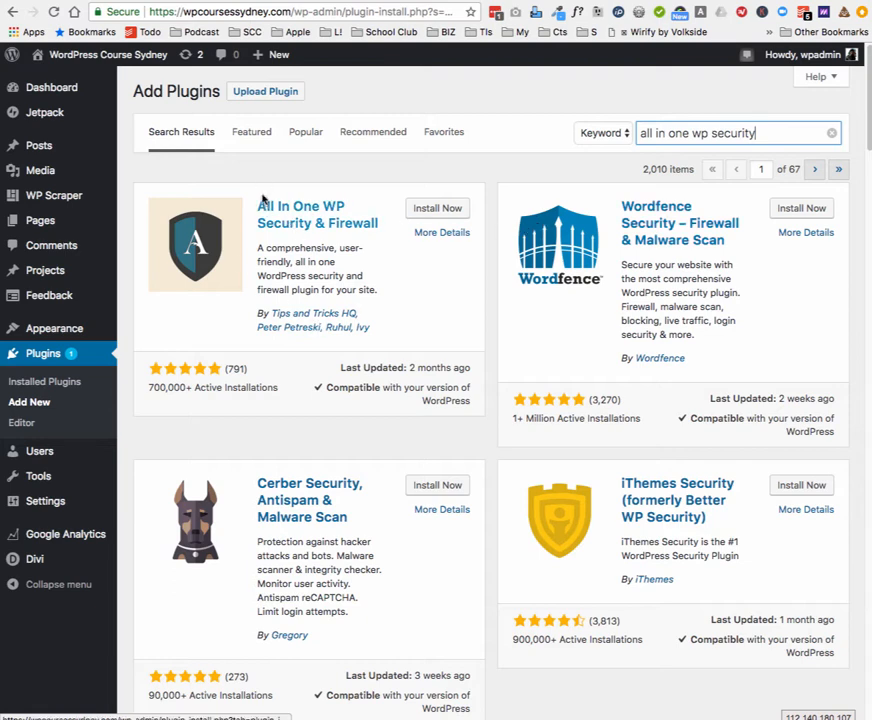
{"action": "left_click", "coordinate": [435, 210]}
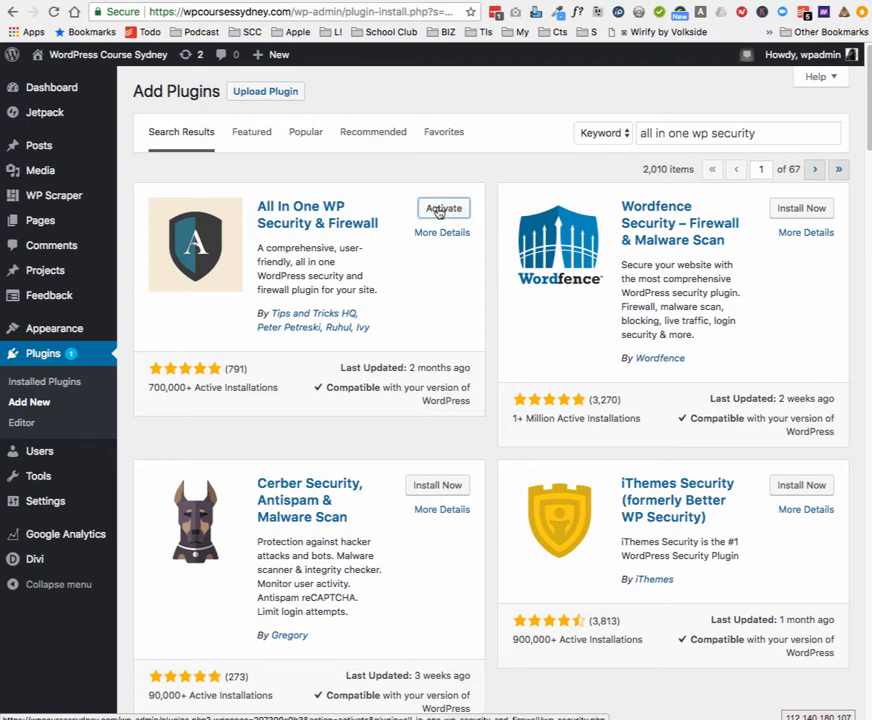
{"action": "left_click", "coordinate": [438, 210]}
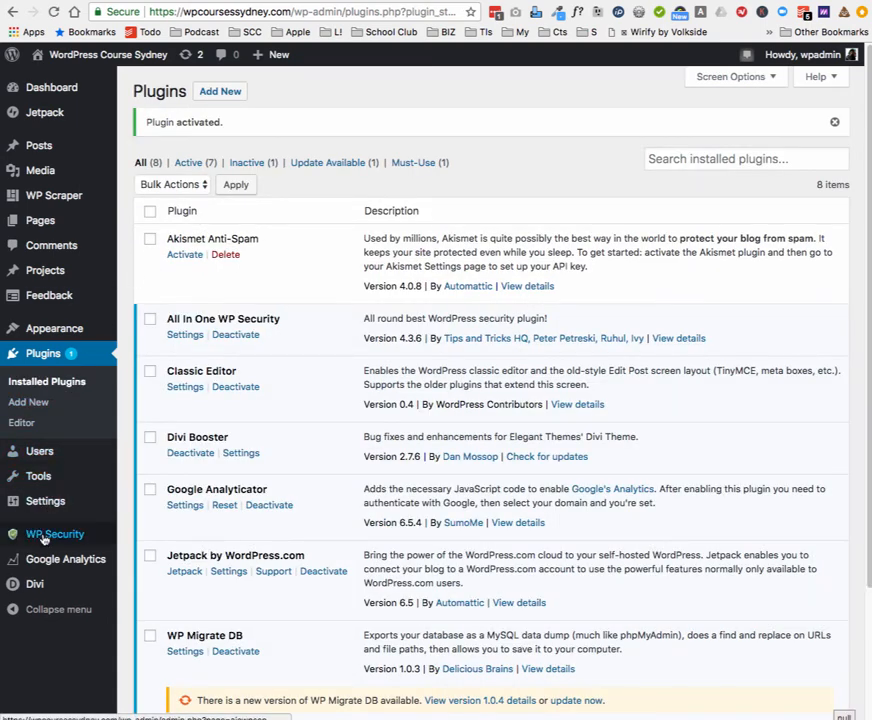
Open the WP Security dashboard and examine the security strength meter, points breakdown and critical feature status.
{"action": "mouse_move", "coordinate": [44, 540]}
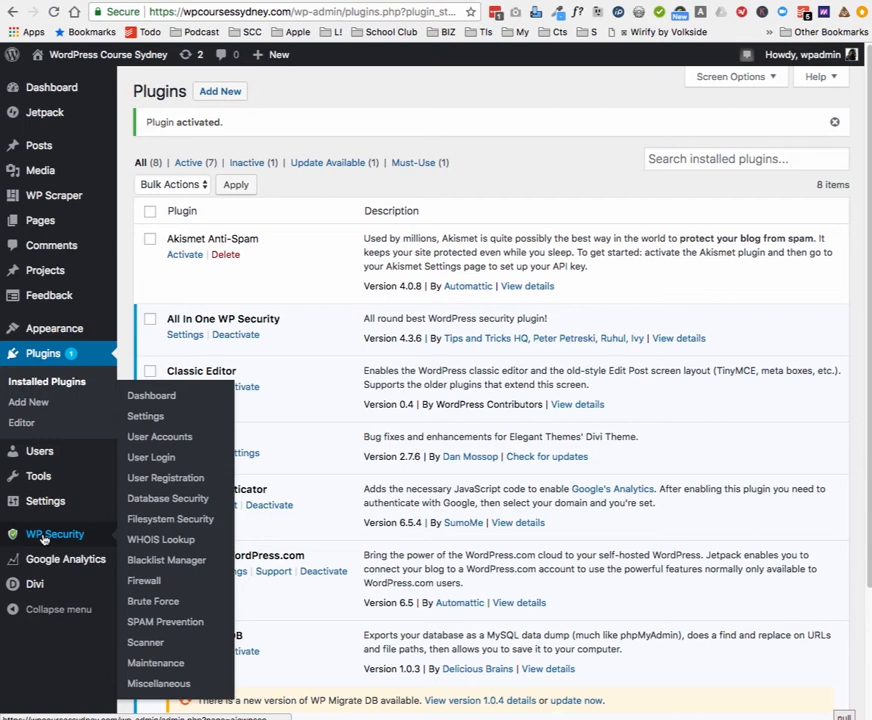
{"action": "left_click", "coordinate": [44, 539]}
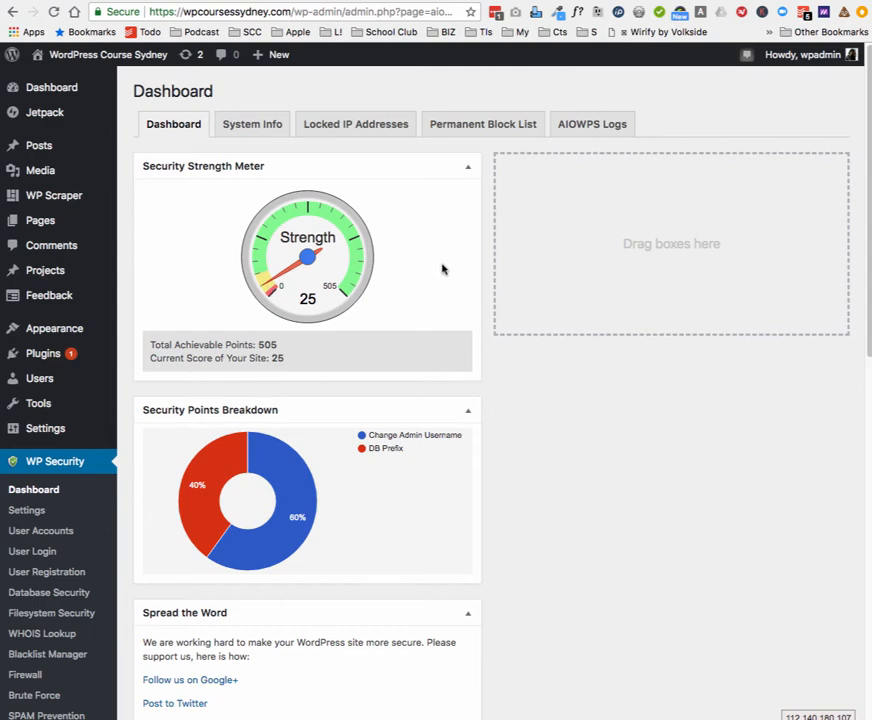
{"action": "scroll", "coordinate": [444, 270], "scroll_direction": "down", "scroll_amount": 3}
{"action": "scroll", "coordinate": [443, 267], "scroll_direction": "down", "scroll_amount": 10}
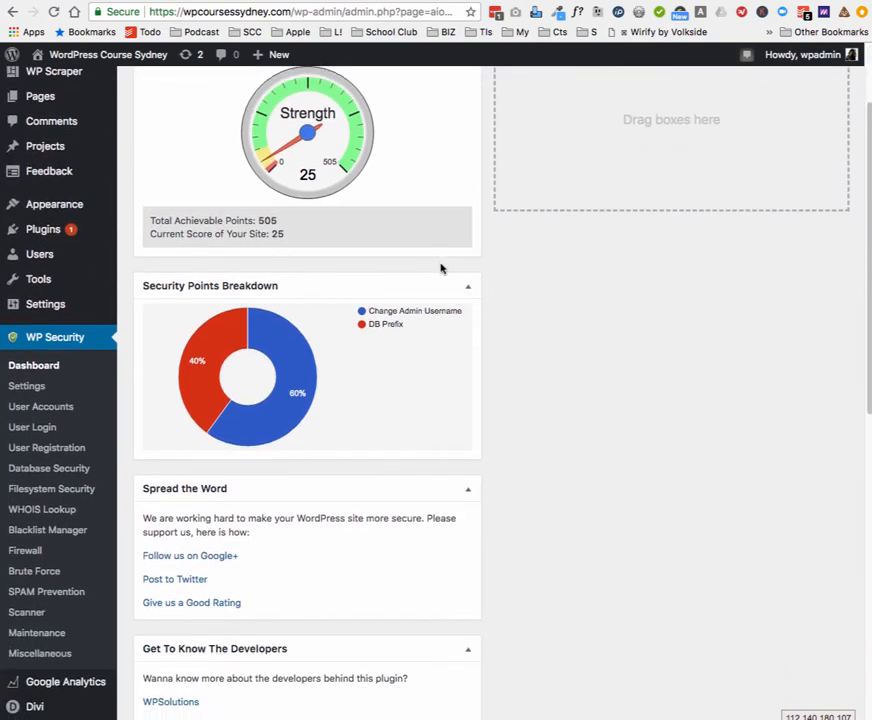
{"action": "scroll", "coordinate": [442, 268], "scroll_direction": "up", "scroll_amount": 1}
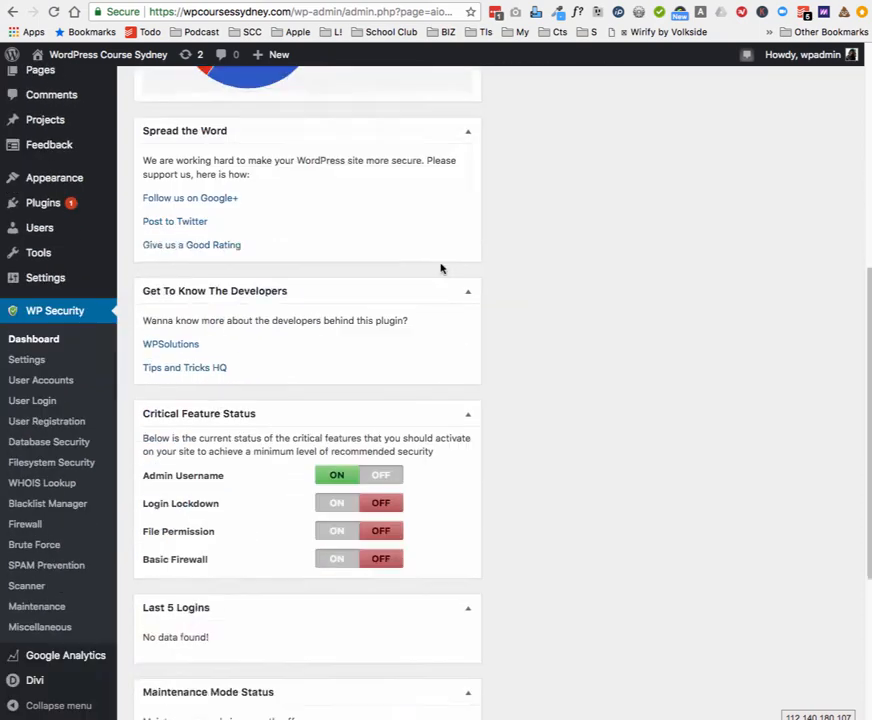
{"action": "scroll", "coordinate": [443, 268], "scroll_direction": "down", "scroll_amount": 7}
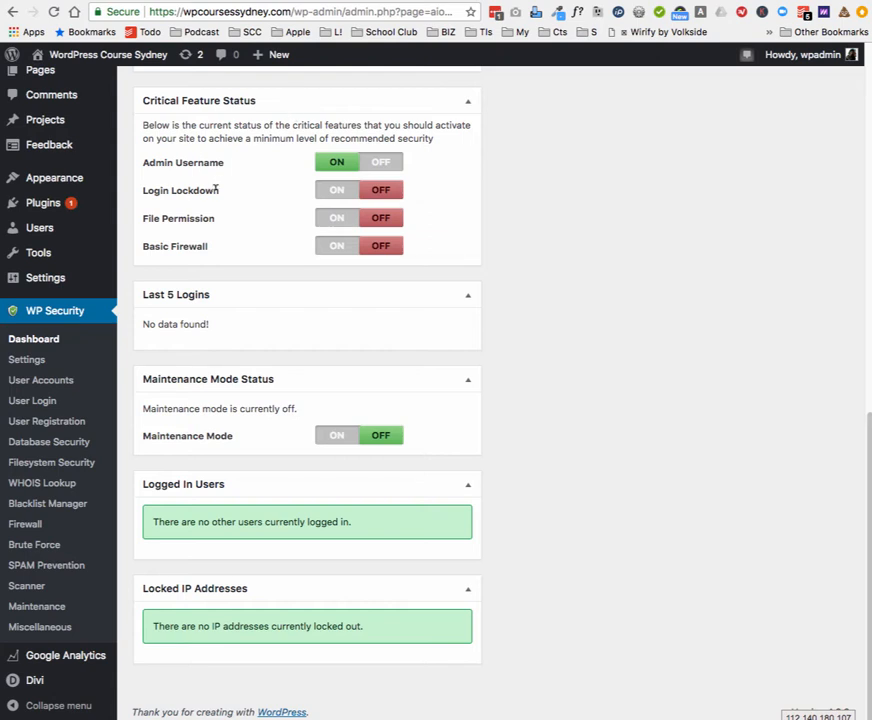
Open the Login Lockdown configuration from the critical feature status and enable the login lockdown feature.
{"action": "left_click", "coordinate": [331, 196]}
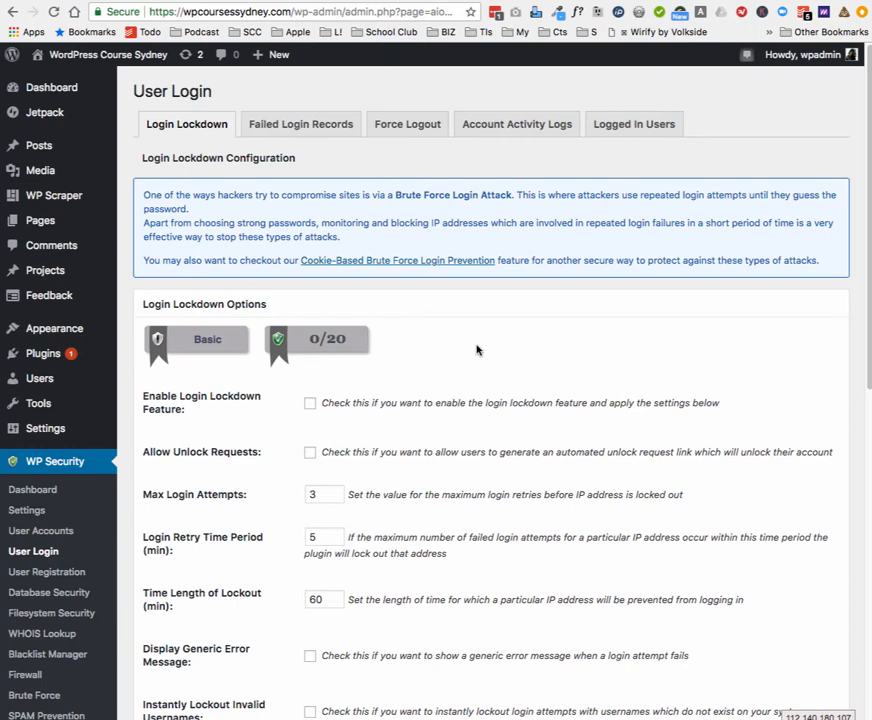
{"action": "scroll", "coordinate": [477, 349], "scroll_direction": "down", "scroll_amount": 3}
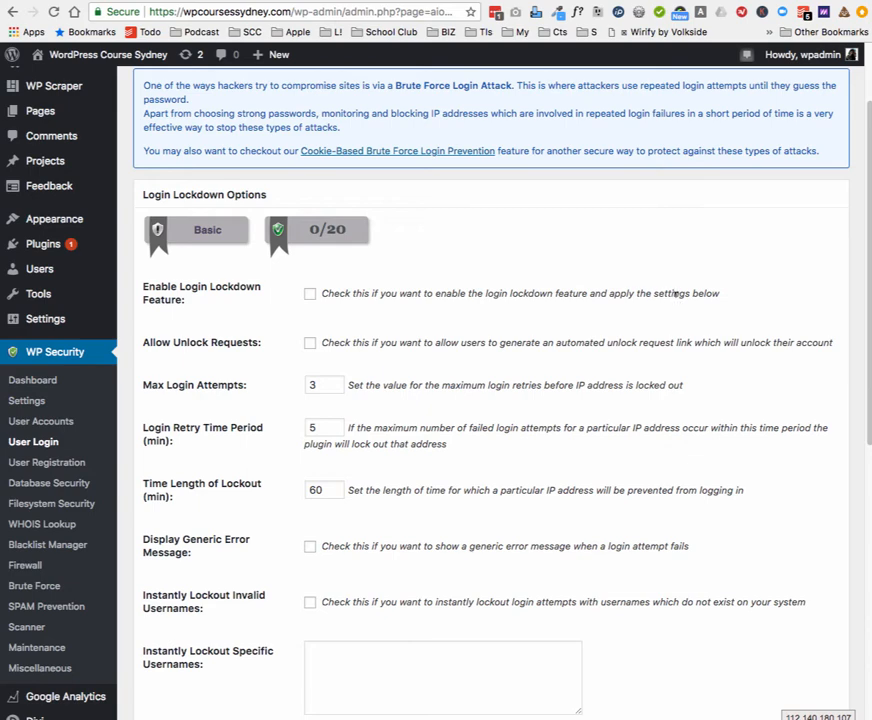
{"action": "left_click", "coordinate": [311, 297]}
{"action": "scroll", "coordinate": [510, 400], "scroll_direction": "down", "scroll_amount": 1}
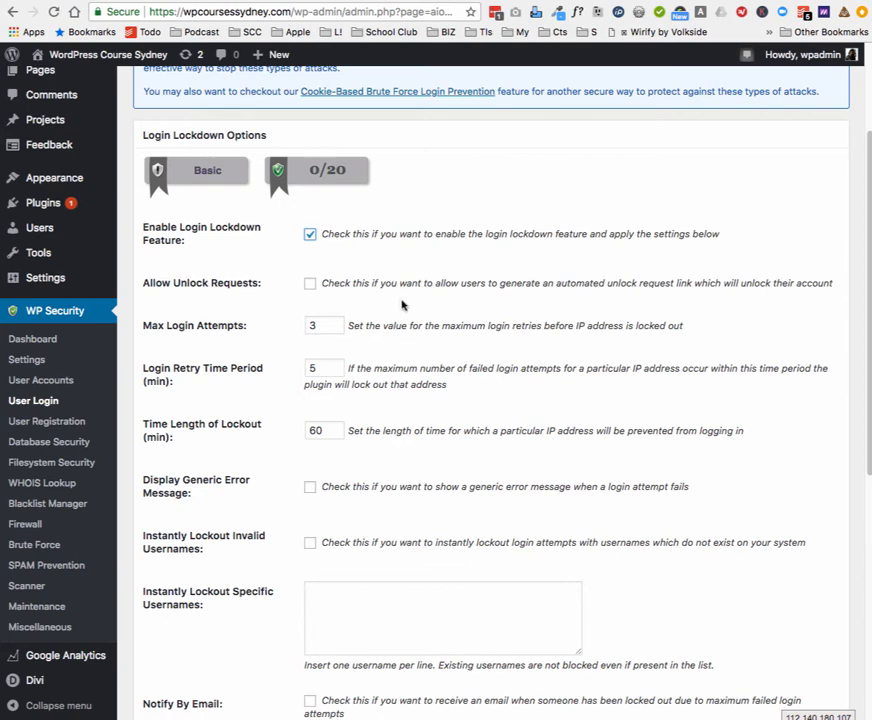
{"action": "scroll", "coordinate": [410, 315], "scroll_direction": "down", "scroll_amount": 2}
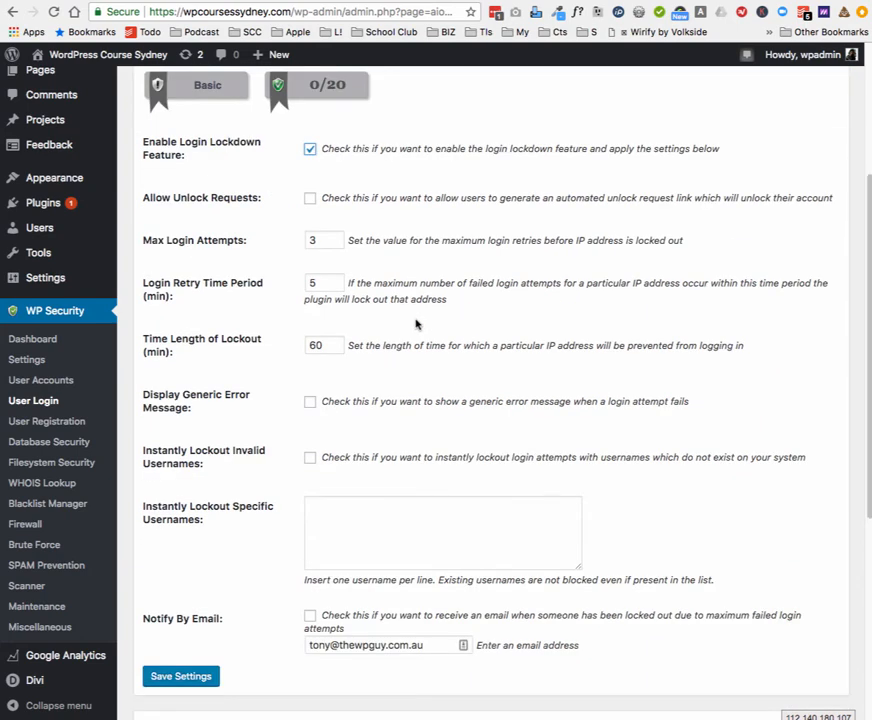
{"action": "scroll", "coordinate": [416, 323], "scroll_direction": "up", "scroll_amount": 1}
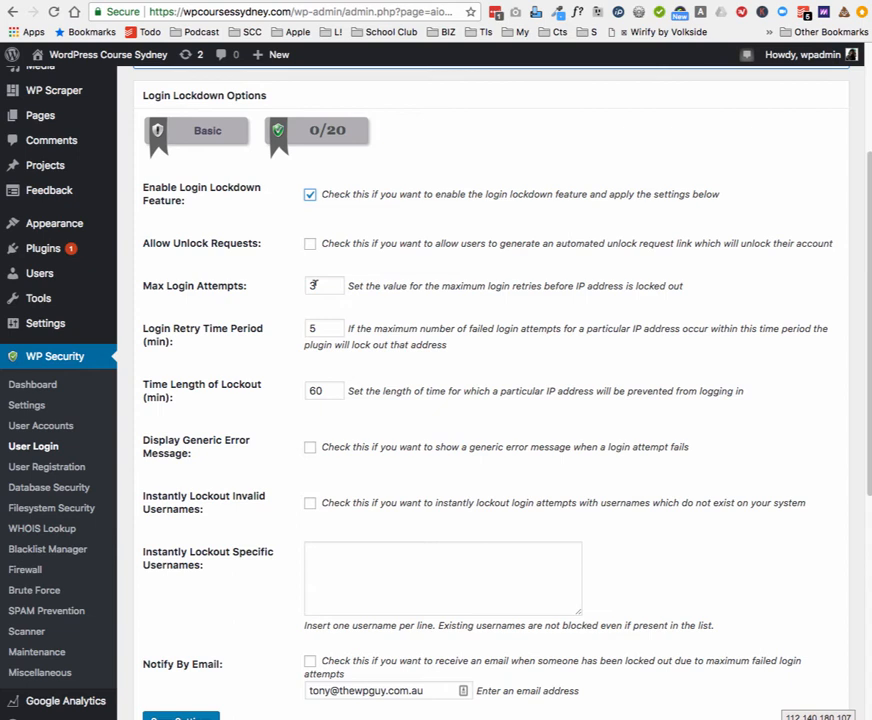
Set the maximum login attempts to 5 and the lockout time to 600 minutes, and save the login lockdown settings.
{"action": "left_click_drag", "start_coordinate": [318, 285], "coordinate": [298, 287]}
{"action": "type", "text": "5"}
{"action": "key", "text": "Up"}
{"action": "key", "text": "Down"}
{"action": "left_click", "coordinate": [328, 389]}
{"action": "type", "text": "0"}
{"action": "scroll", "coordinate": [397, 413], "scroll_direction": "down", "scroll_amount": 3}
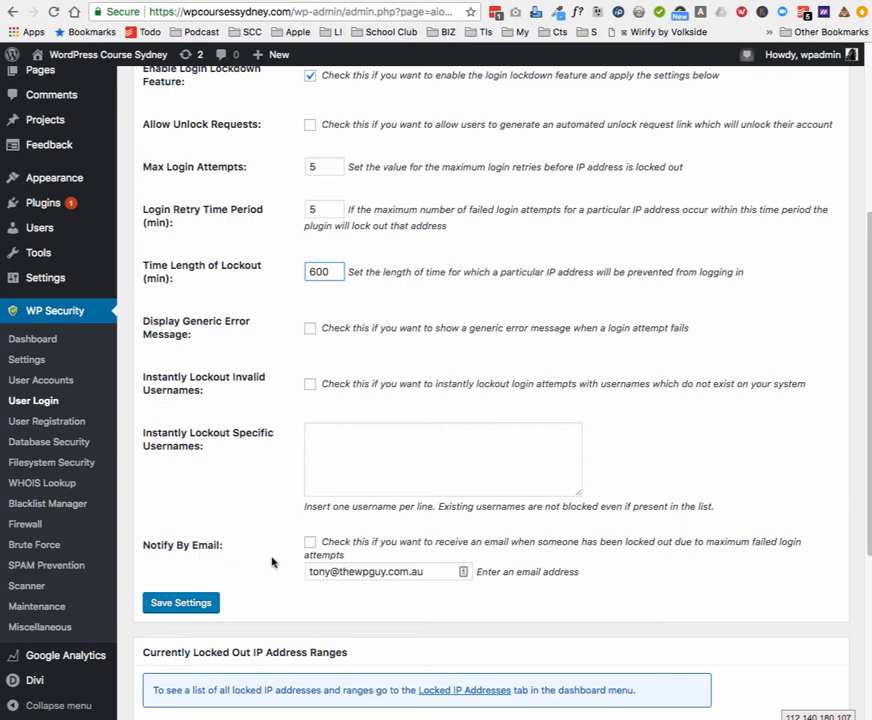
{"action": "left_click", "coordinate": [205, 604]}
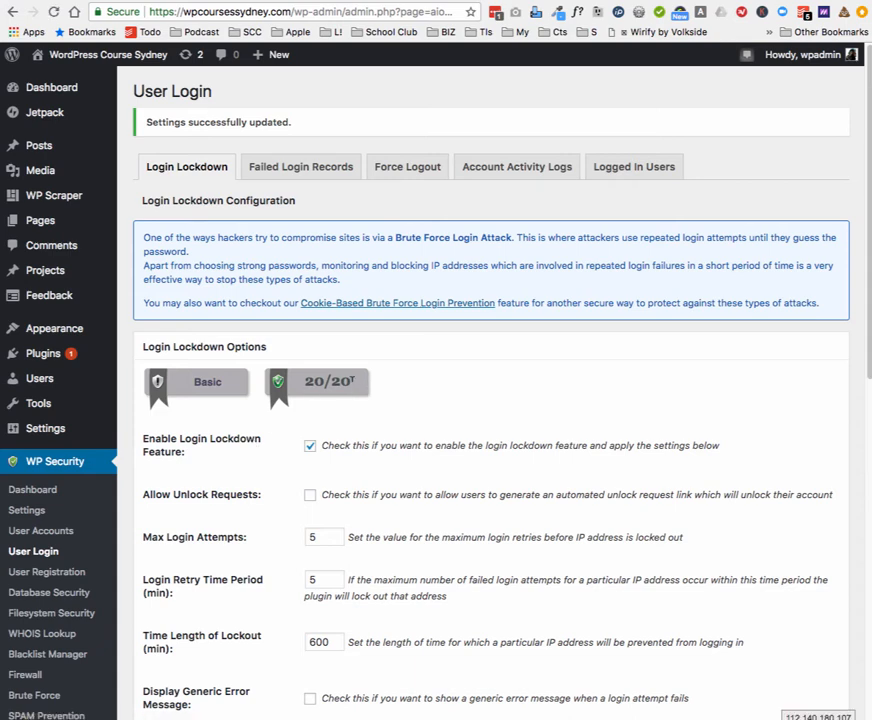
Return to the WP Security dashboard, open the File Permission feature and compare the current file permissions with the recommended ones.
{"action": "left_click", "coordinate": [33, 489]}
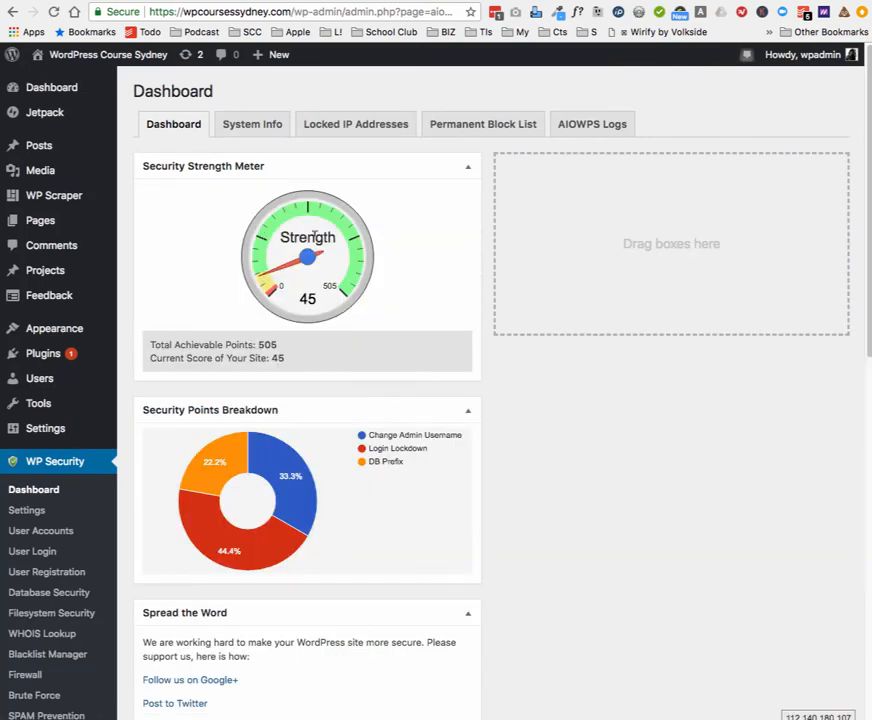
{"action": "scroll", "coordinate": [383, 460], "scroll_direction": "down", "scroll_amount": 1}
{"action": "scroll", "coordinate": [383, 460], "scroll_direction": "down", "scroll_amount": 10}
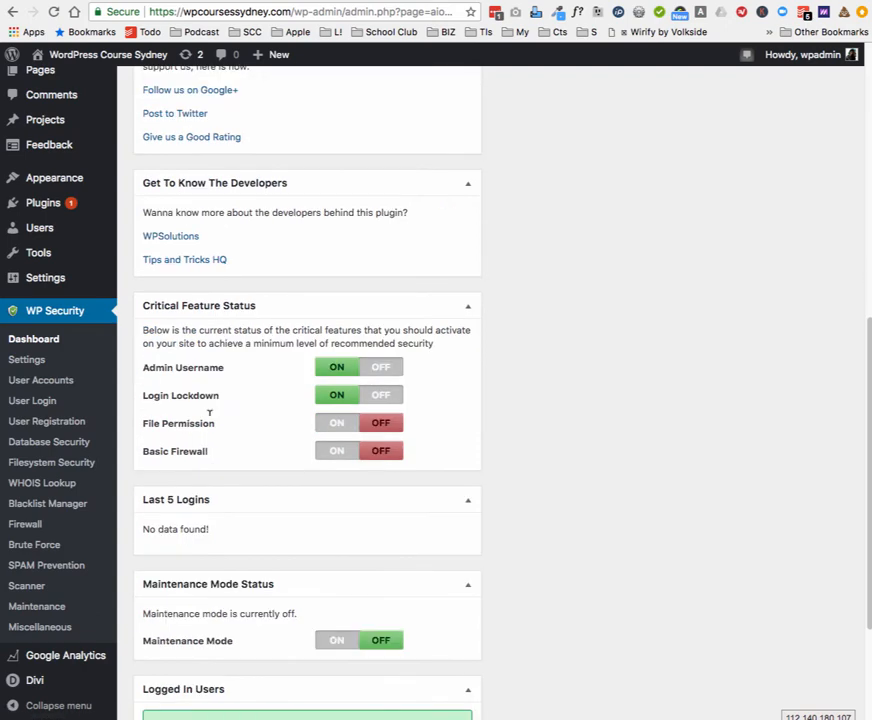
{"action": "left_click", "coordinate": [320, 428]}
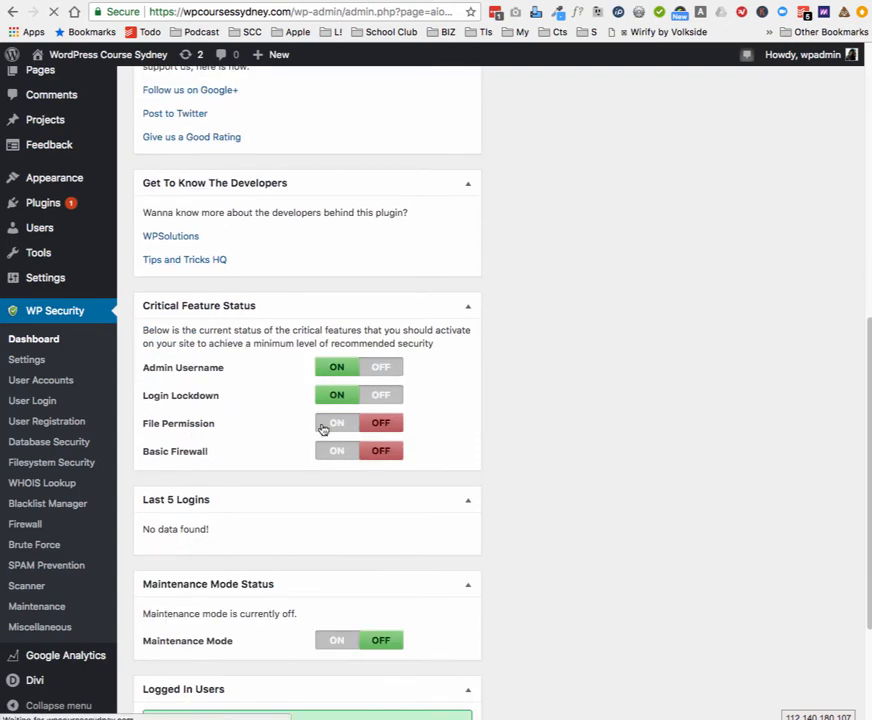
{"action": "scroll", "coordinate": [335, 409], "scroll_direction": "down", "scroll_amount": 3}
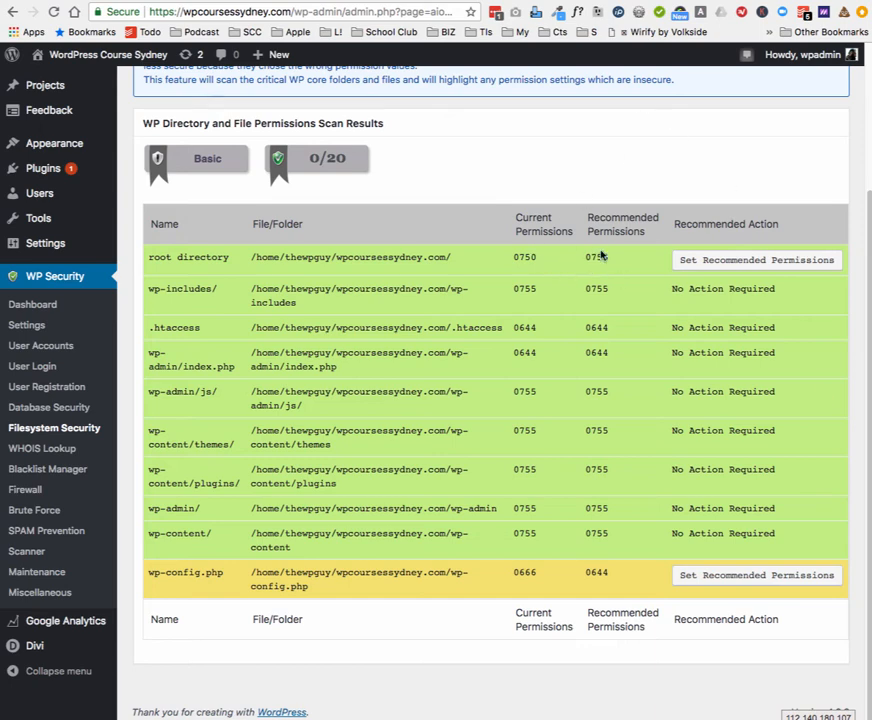
{"action": "scroll", "coordinate": [605, 245], "scroll_direction": "up", "scroll_amount": 5}
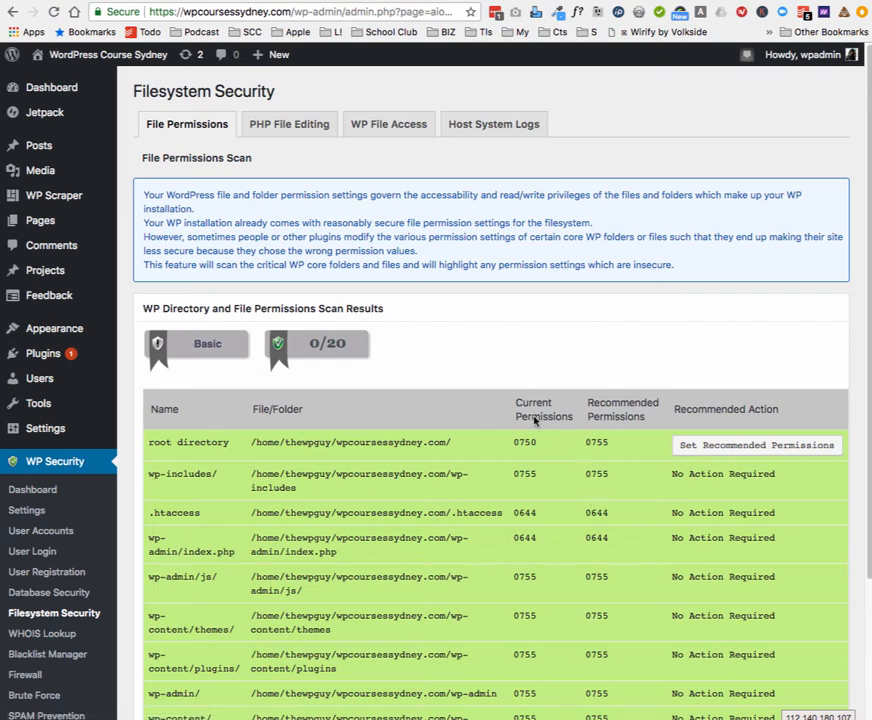
Open the Basic Firewall feature from the WP Security dashboard, enable basic firewall protection and save the firewall settings.
{"action": "left_click", "coordinate": [53, 492]}
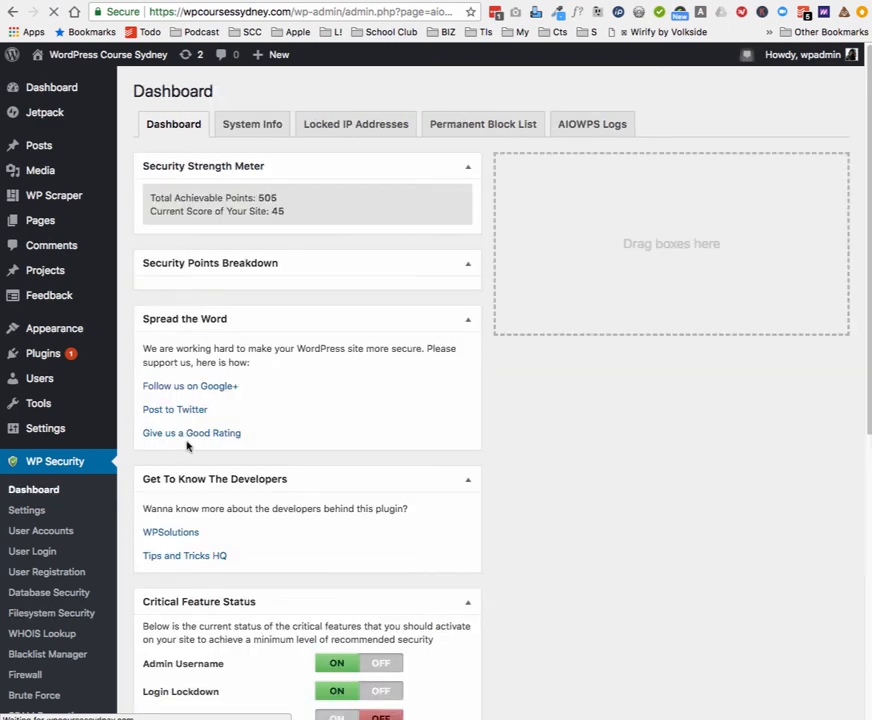
{"action": "scroll", "coordinate": [187, 446], "scroll_direction": "down", "scroll_amount": 6}
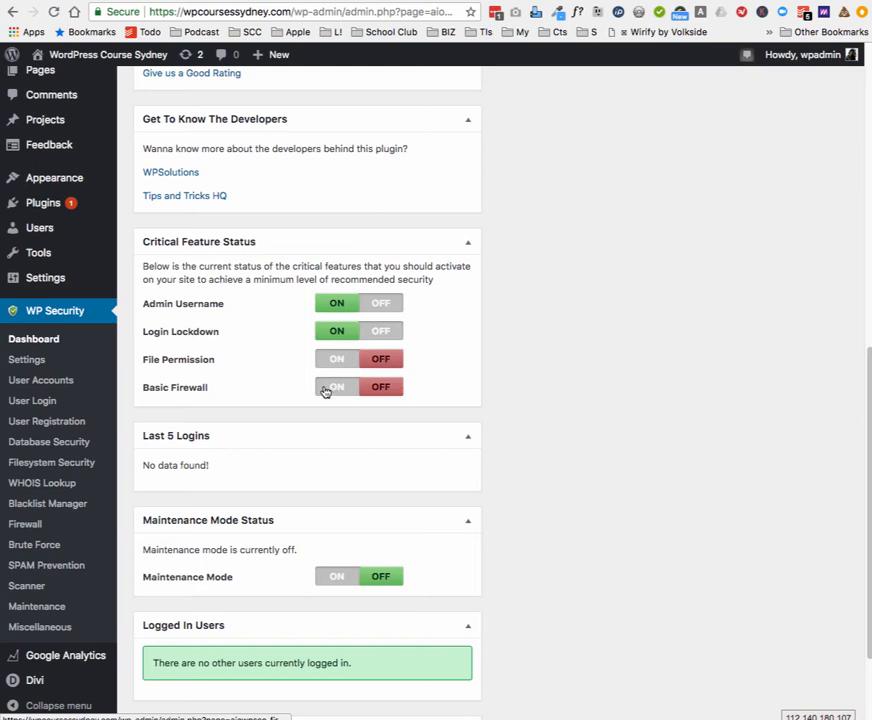
{"action": "left_click", "coordinate": [325, 392]}
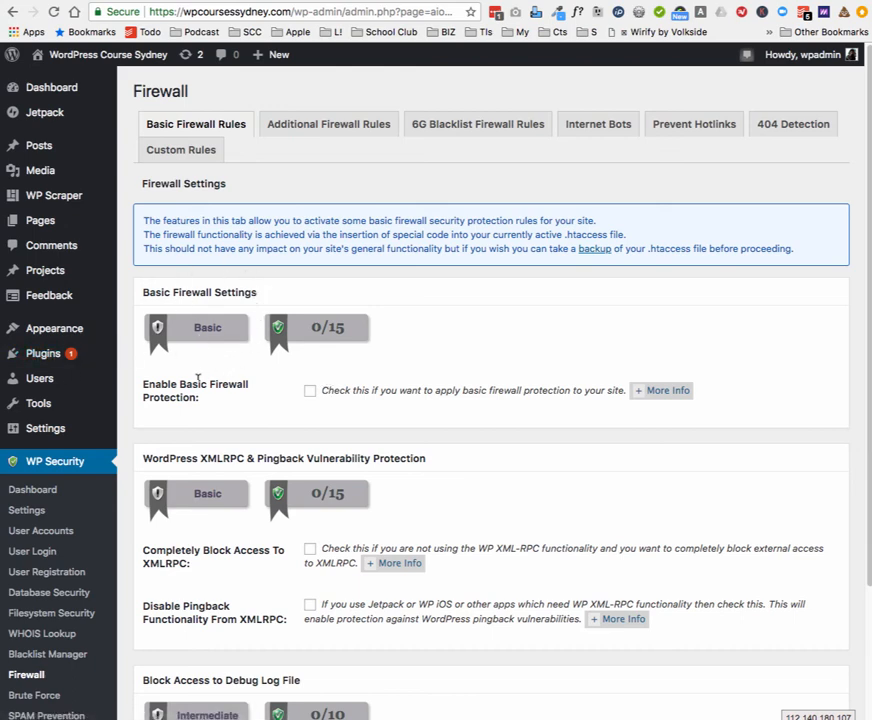
{"action": "left_click", "coordinate": [310, 392]}
{"action": "scroll", "coordinate": [331, 385], "scroll_direction": "down", "scroll_amount": 4}
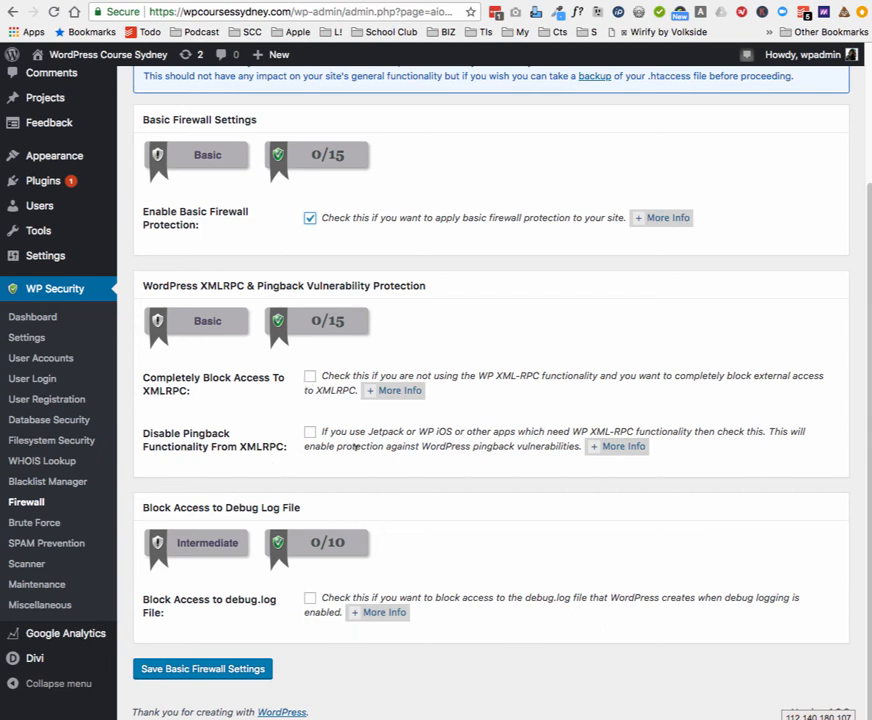
{"action": "left_click", "coordinate": [218, 667]}
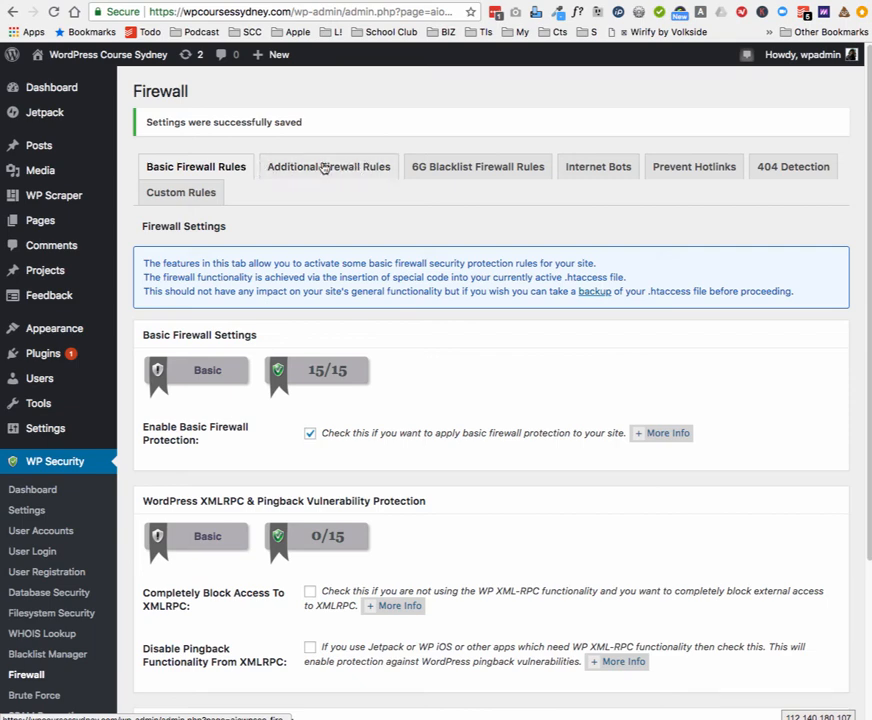
Review the updated security score, points breakdown and critical feature status on the WP Security dashboard.
{"action": "left_click", "coordinate": [57, 489]}
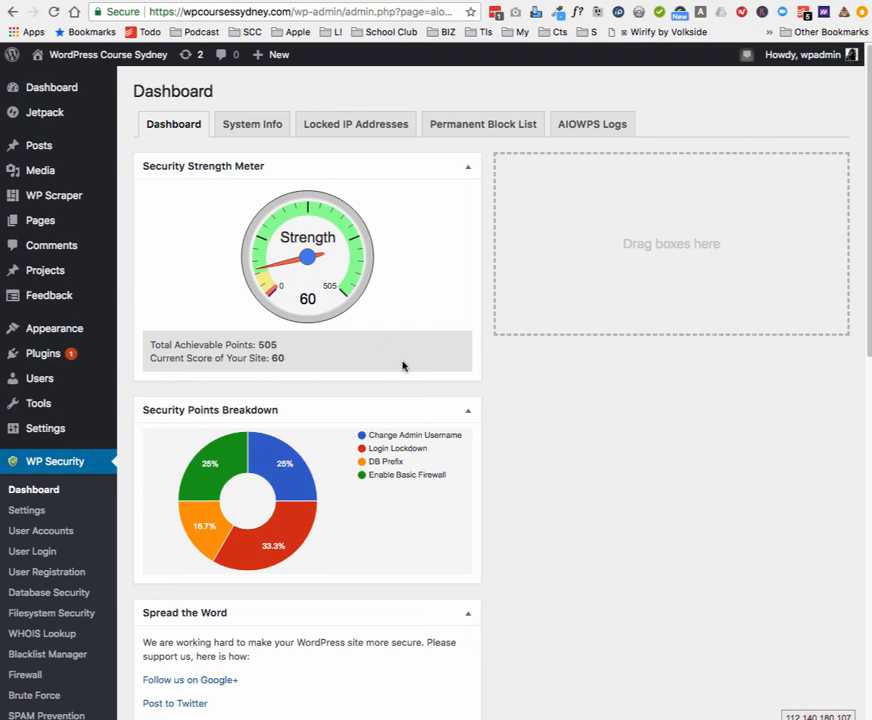
{"action": "scroll", "coordinate": [403, 366], "scroll_direction": "down", "scroll_amount": 1}
{"action": "scroll", "coordinate": [400, 365], "scroll_direction": "down", "scroll_amount": 2}
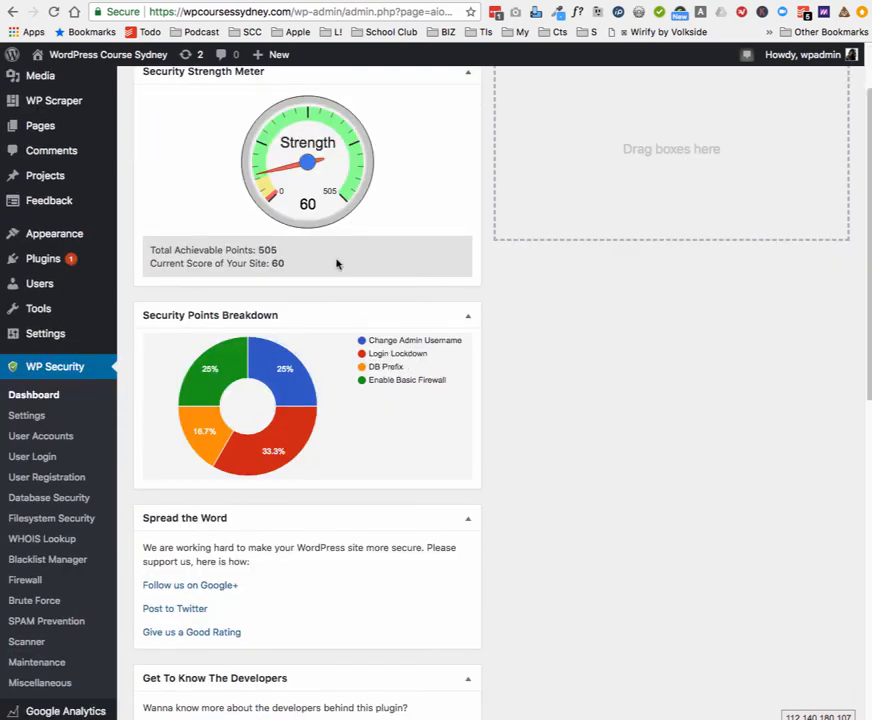
{"action": "scroll", "coordinate": [337, 263], "scroll_direction": "up", "scroll_amount": 1}
{"action": "scroll", "coordinate": [376, 216], "scroll_direction": "up", "scroll_amount": 2}
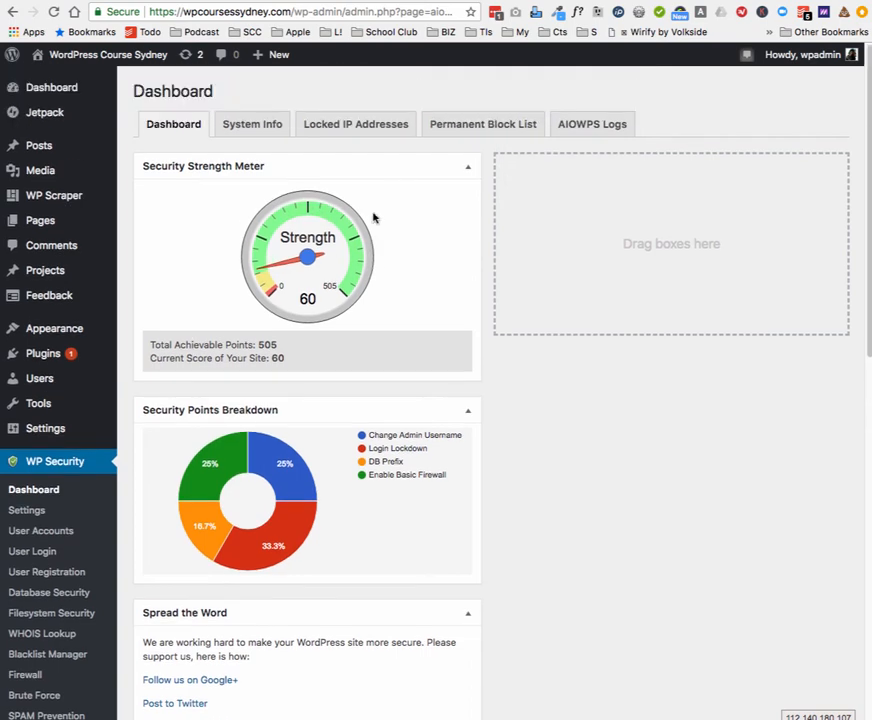
{"action": "scroll", "coordinate": [387, 287], "scroll_direction": "down", "scroll_amount": 5}
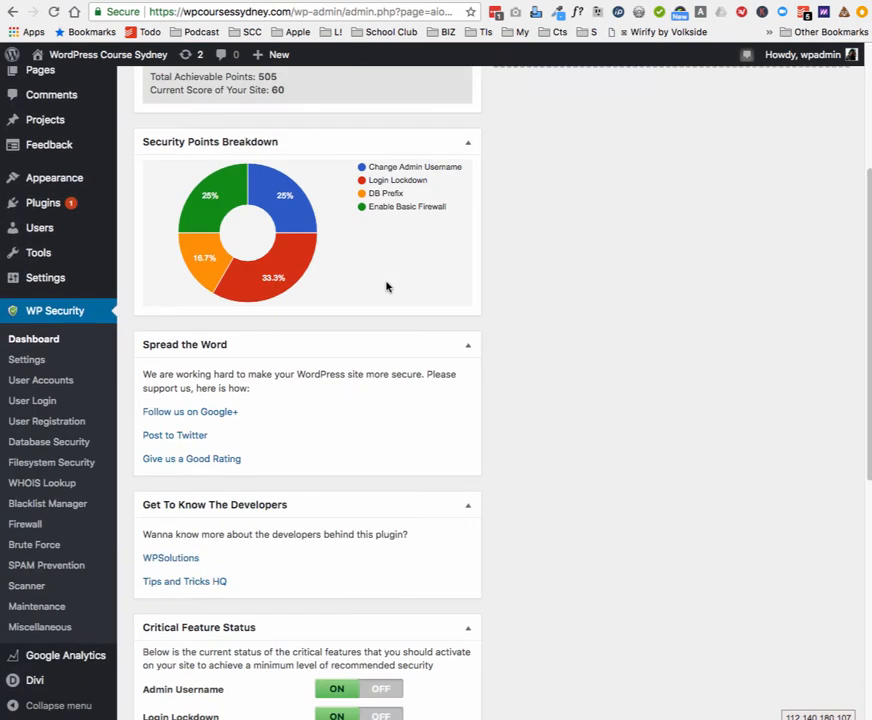
{"action": "scroll", "coordinate": [387, 287], "scroll_direction": "down", "scroll_amount": 10}
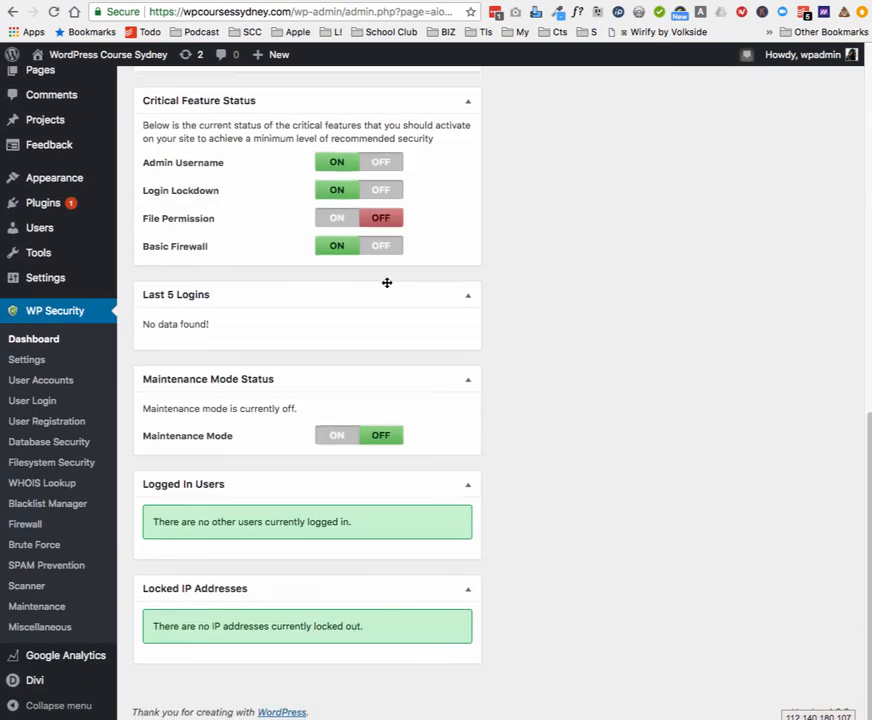
{"action": "scroll", "coordinate": [387, 283], "scroll_direction": "up", "scroll_amount": 13}
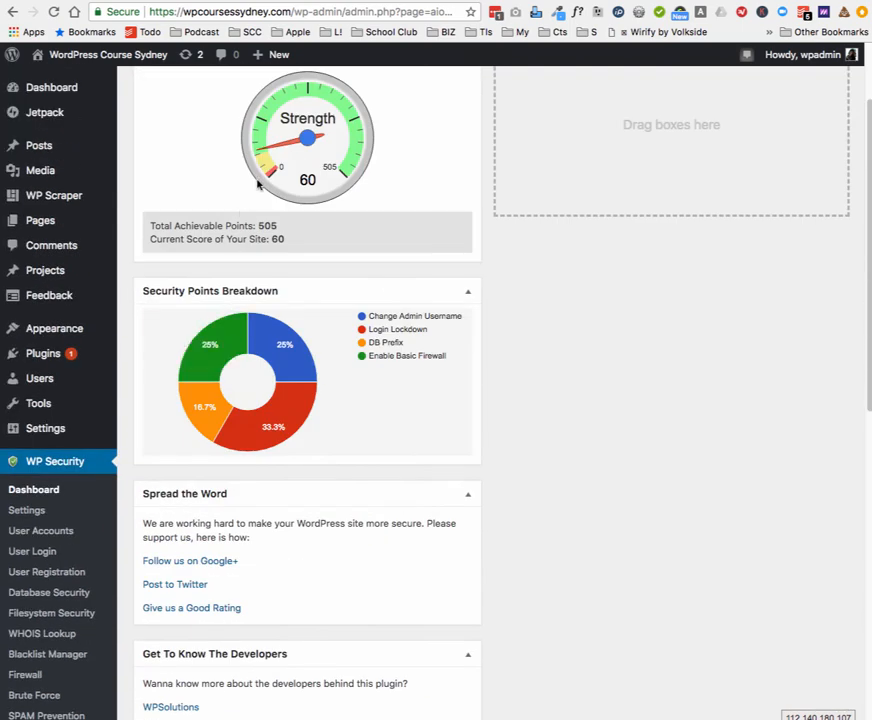
{"action": "scroll", "coordinate": [363, 408], "scroll_direction": "down", "scroll_amount": 7}
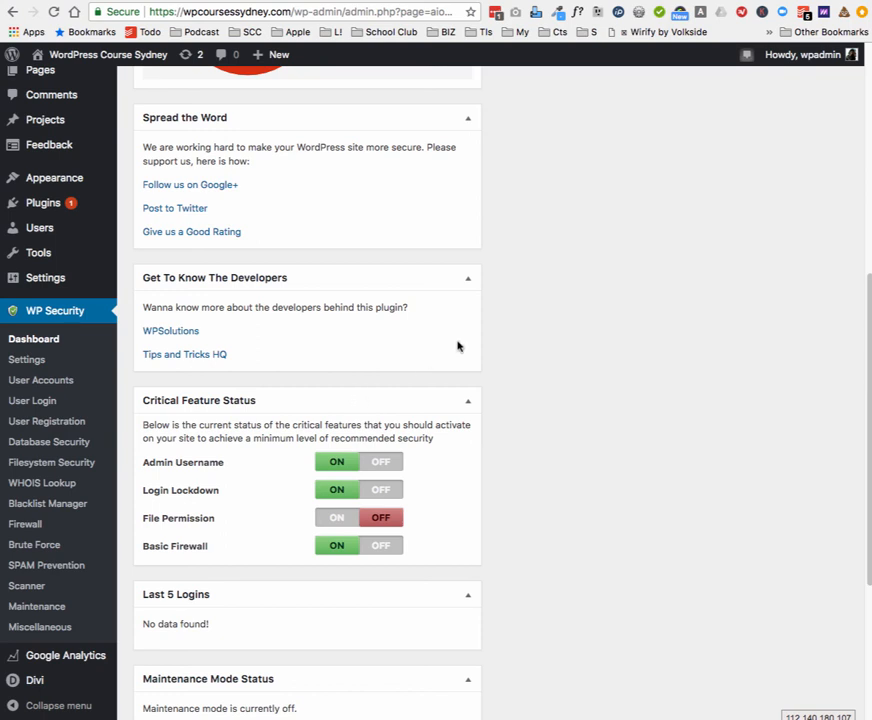
{"action": "scroll", "coordinate": [469, 342], "scroll_direction": "up", "scroll_amount": 10}
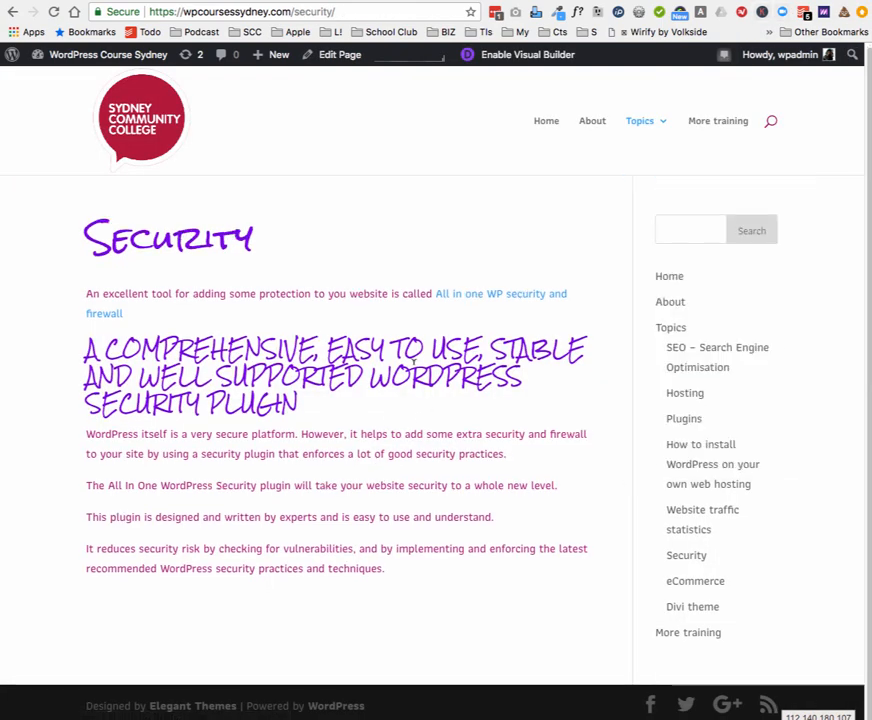
Open the All In One WP Security & Firewall plugin page on WordPress.org from the site's Security page and view its description.
{"action": "left_click", "coordinate": [465, 298]}
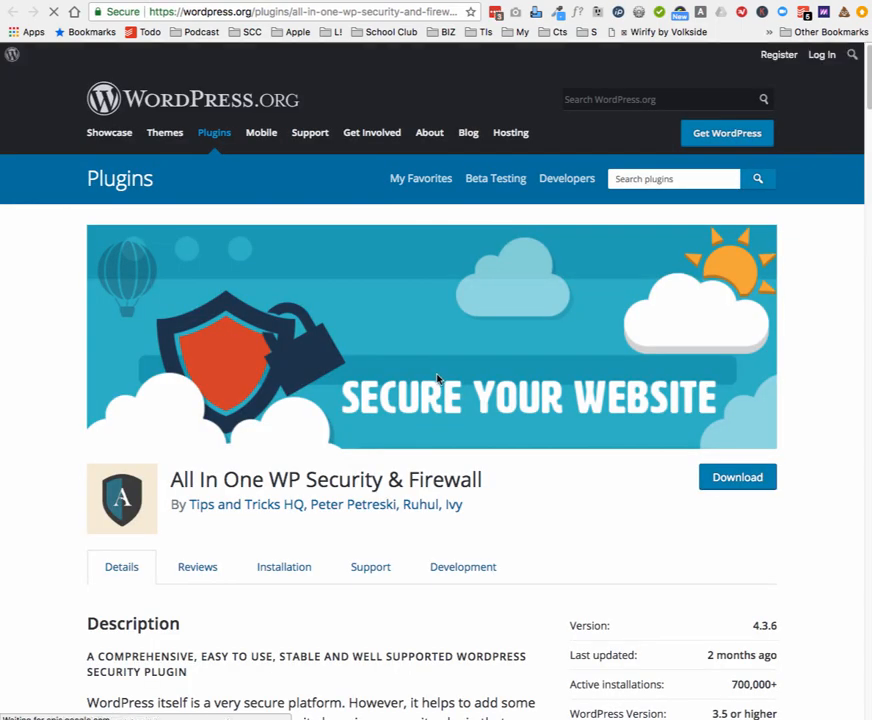
{"action": "scroll", "coordinate": [438, 378], "scroll_direction": "down", "scroll_amount": 2}
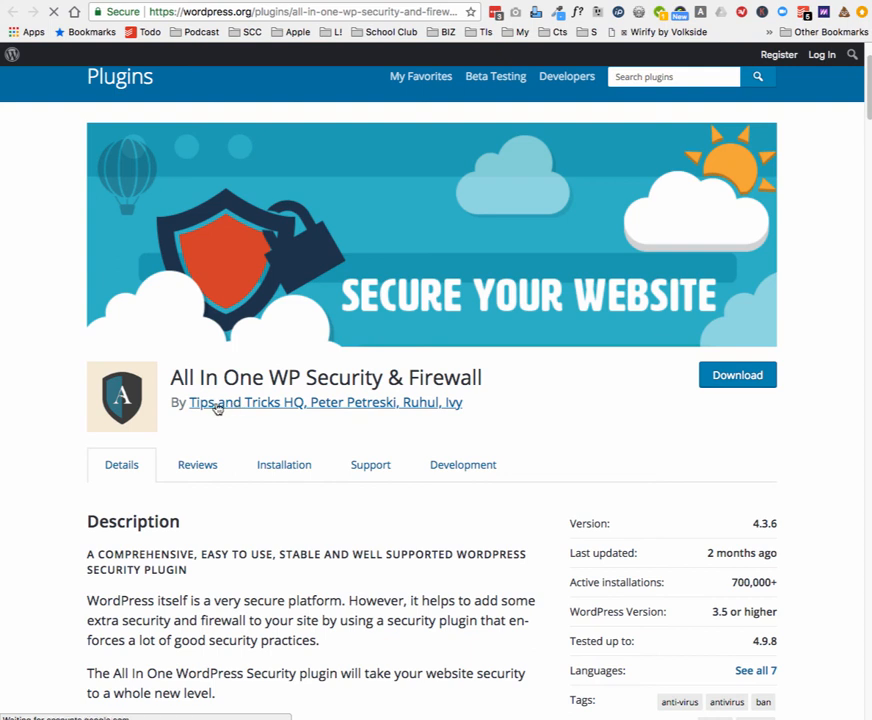